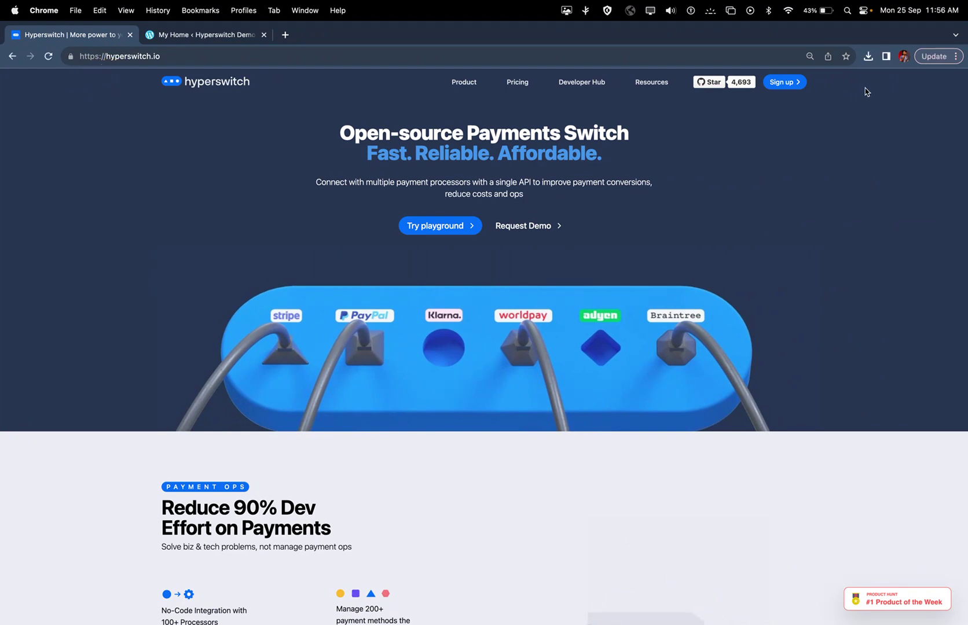
Fill the sign-up form with email, password and United States Of America as country.
left_click(786, 81)
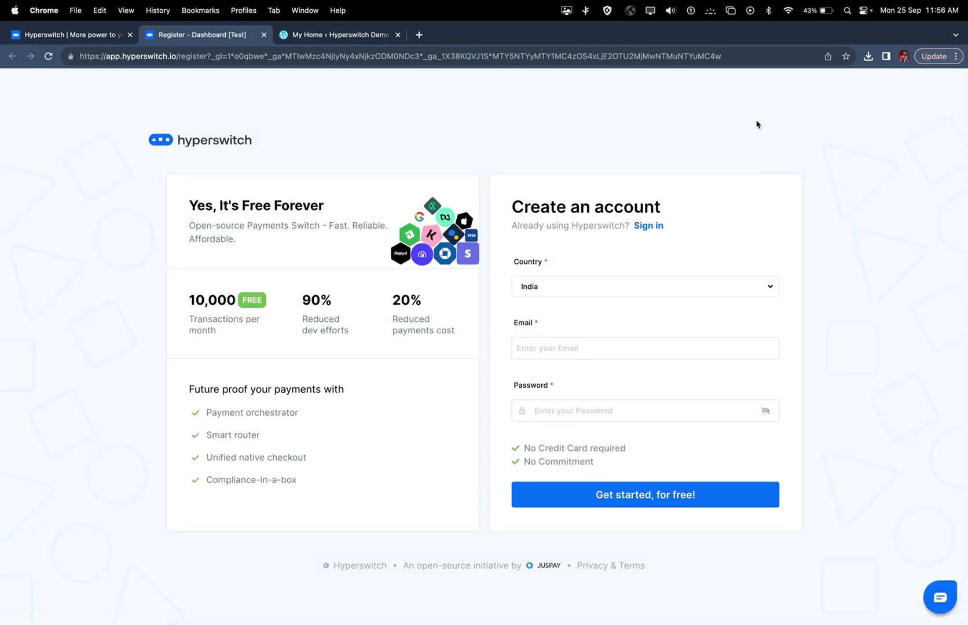
left_click(579, 347)
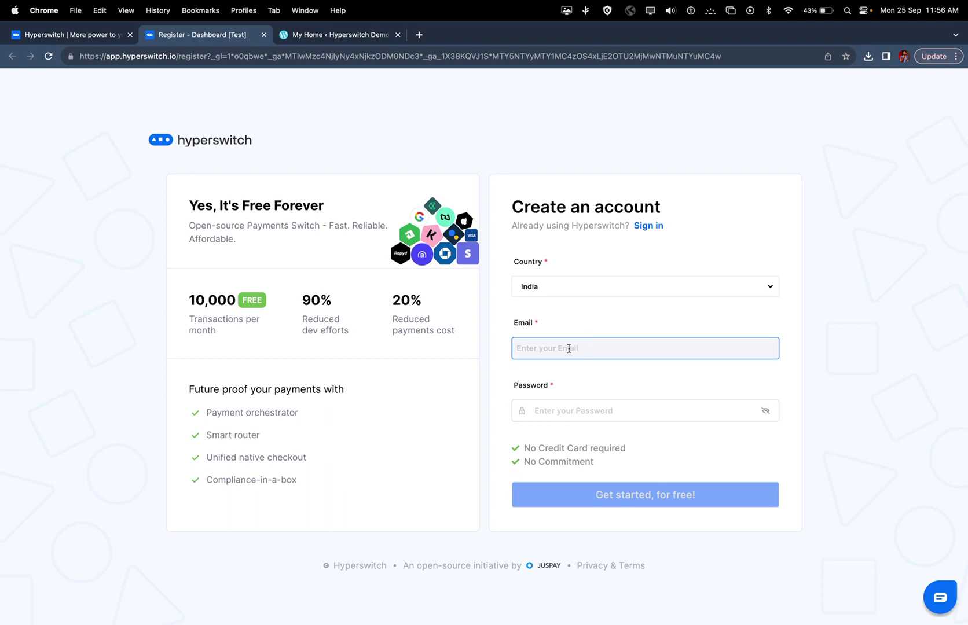
left_click(570, 412)
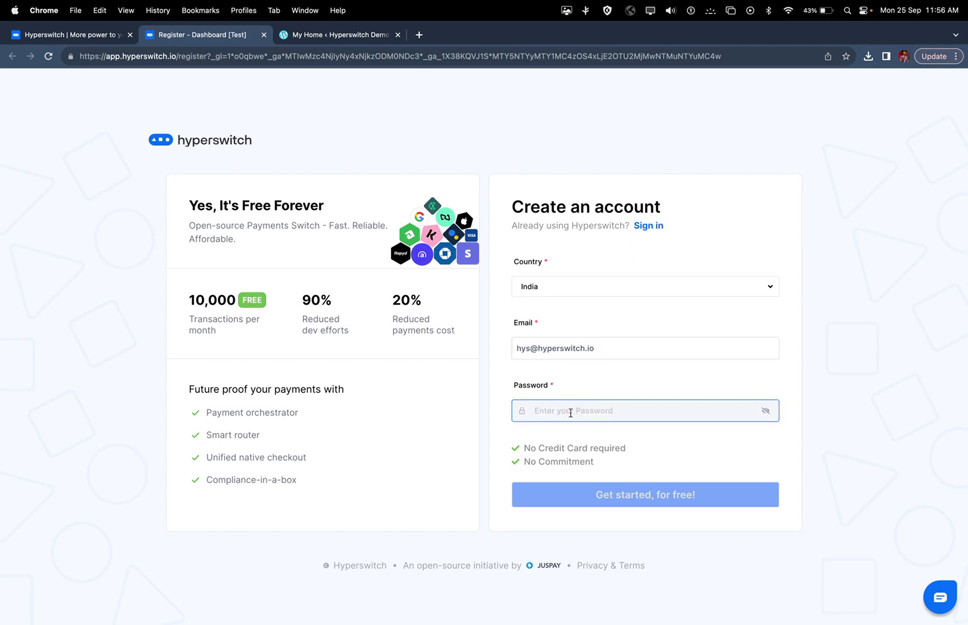
type("••••••••••")
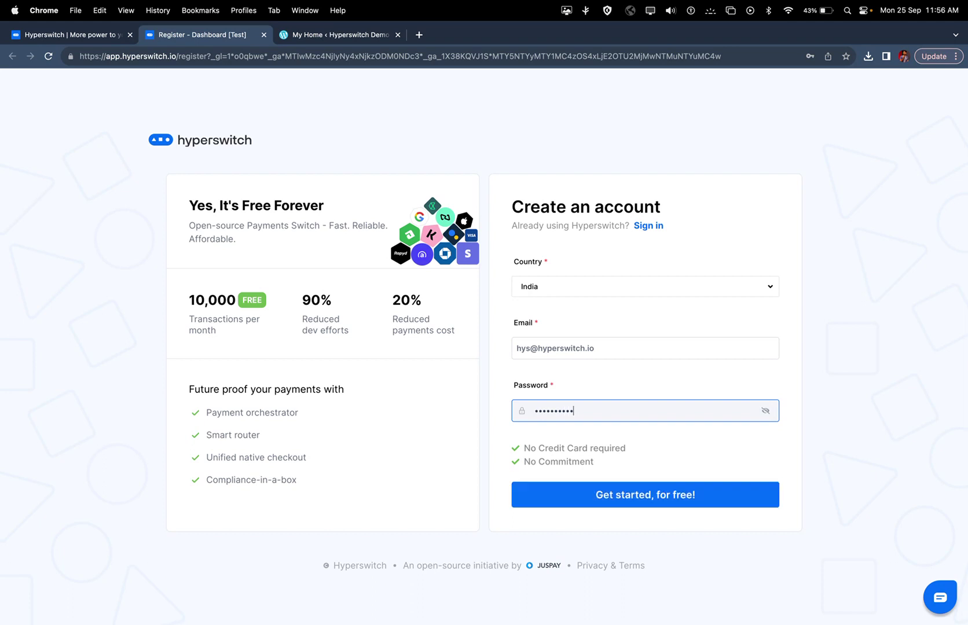
left_click(552, 293)
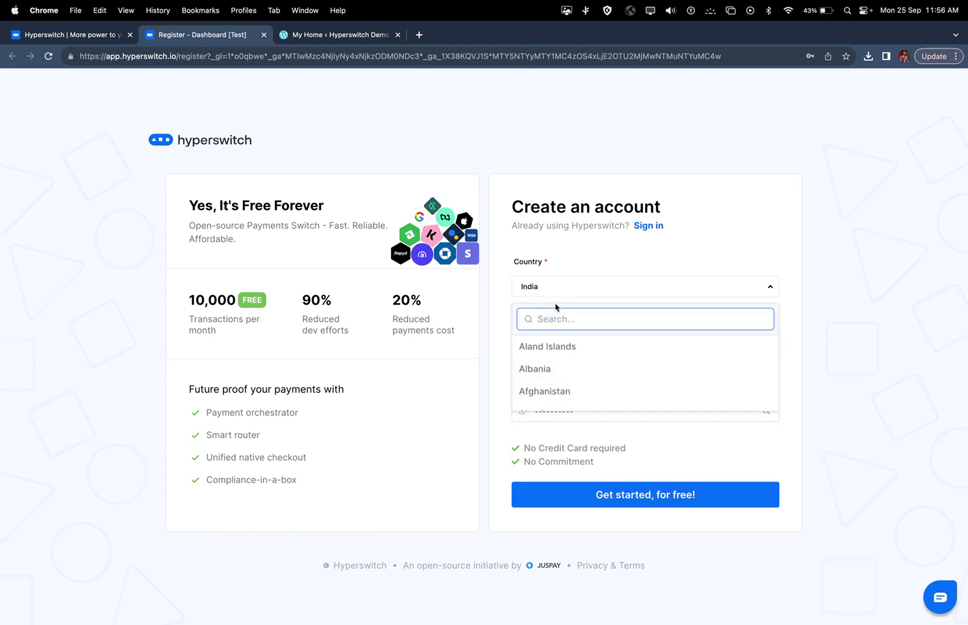
type("united")
scroll(575, 373, "down", 1)
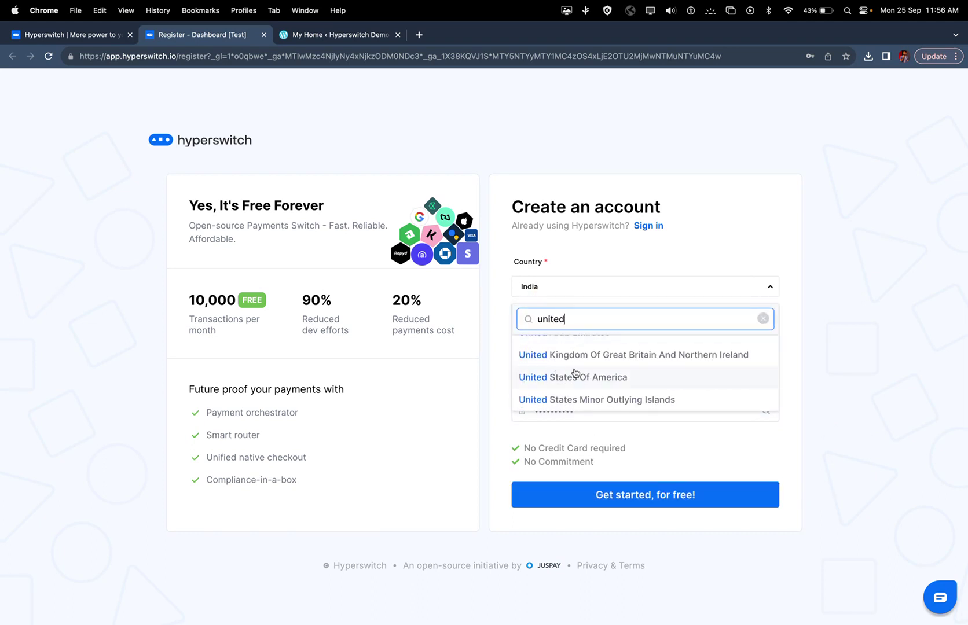
left_click(574, 376)
Submit registration, start the WooCommerce Integration and download the Hyperswitch Checkout plugin zip.
left_click(582, 493)
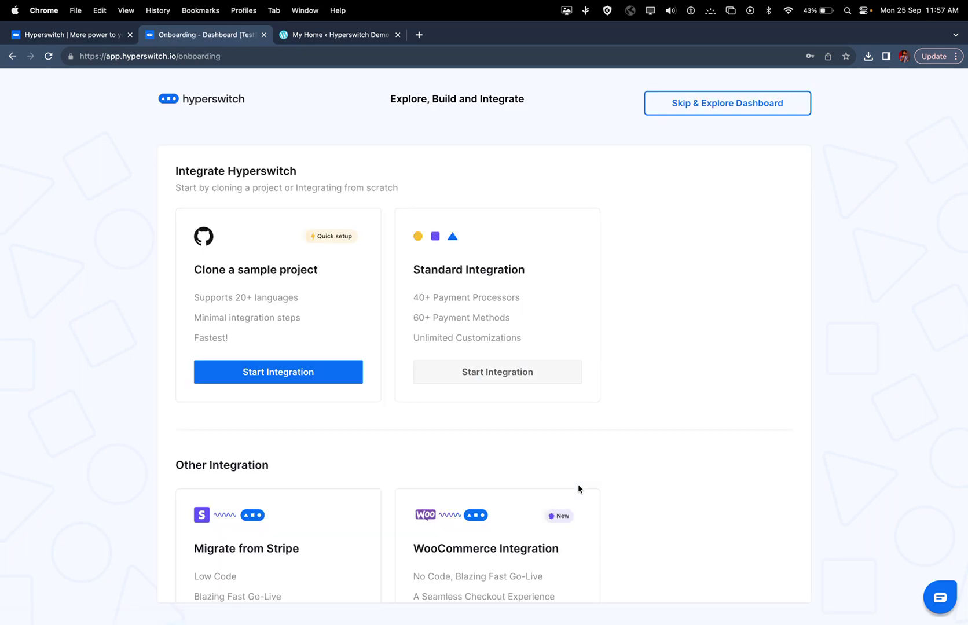
scroll(578, 489, "down", 3)
scroll(605, 473, "down", 2)
left_click(618, 458)
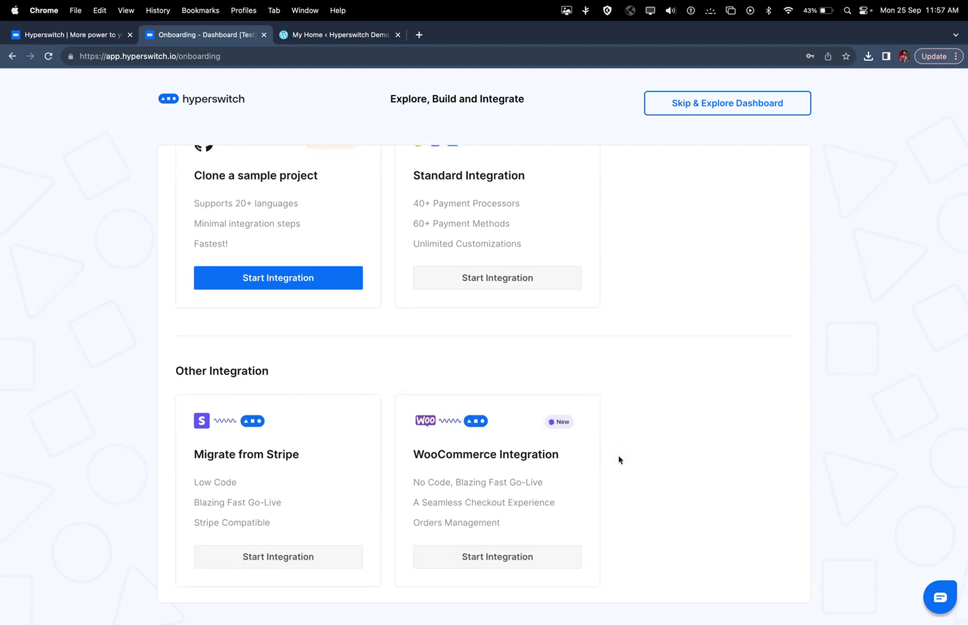
left_click(504, 561)
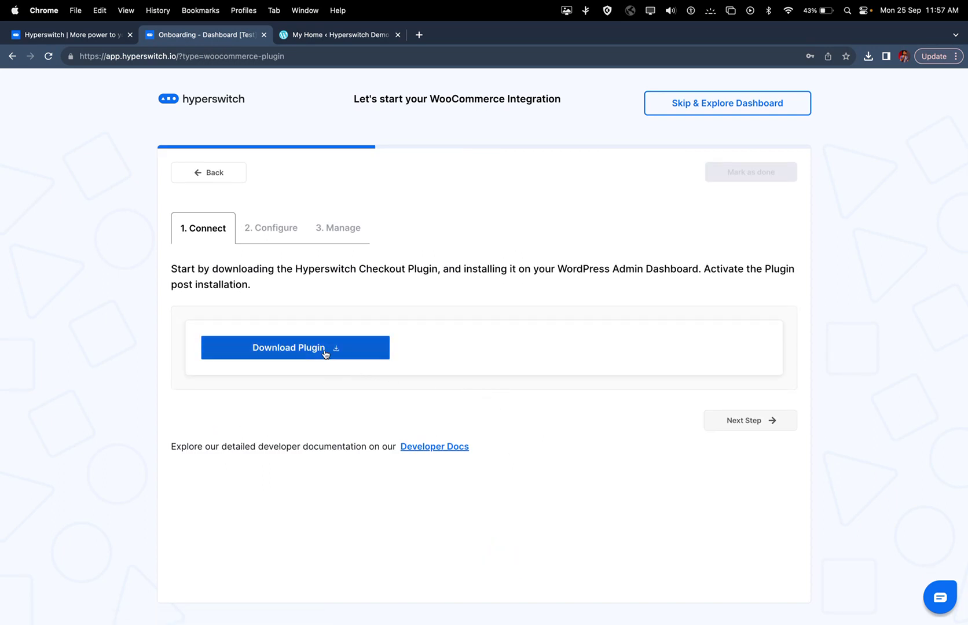
left_click(324, 354)
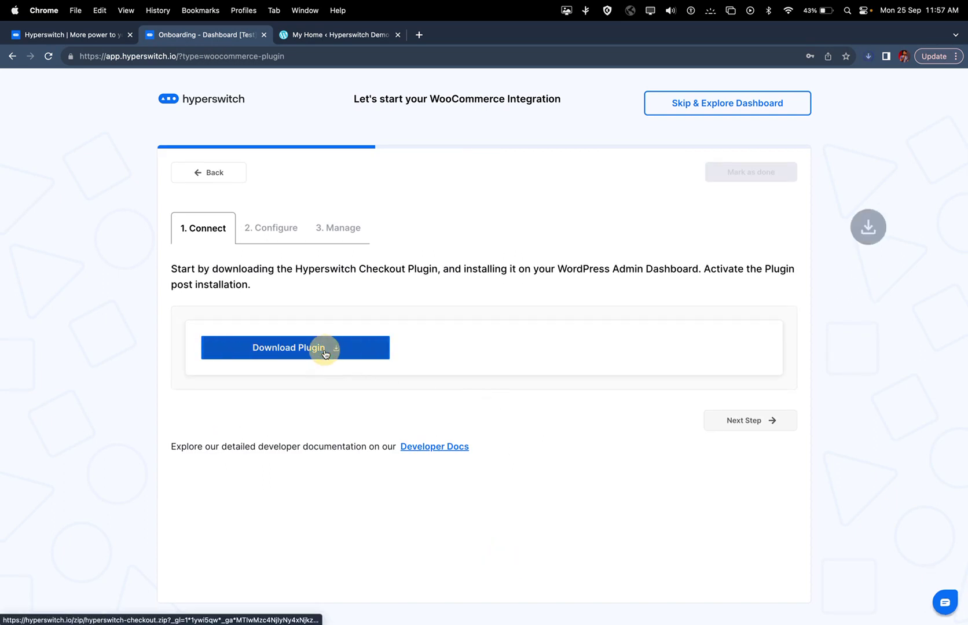
left_click(510, 293)
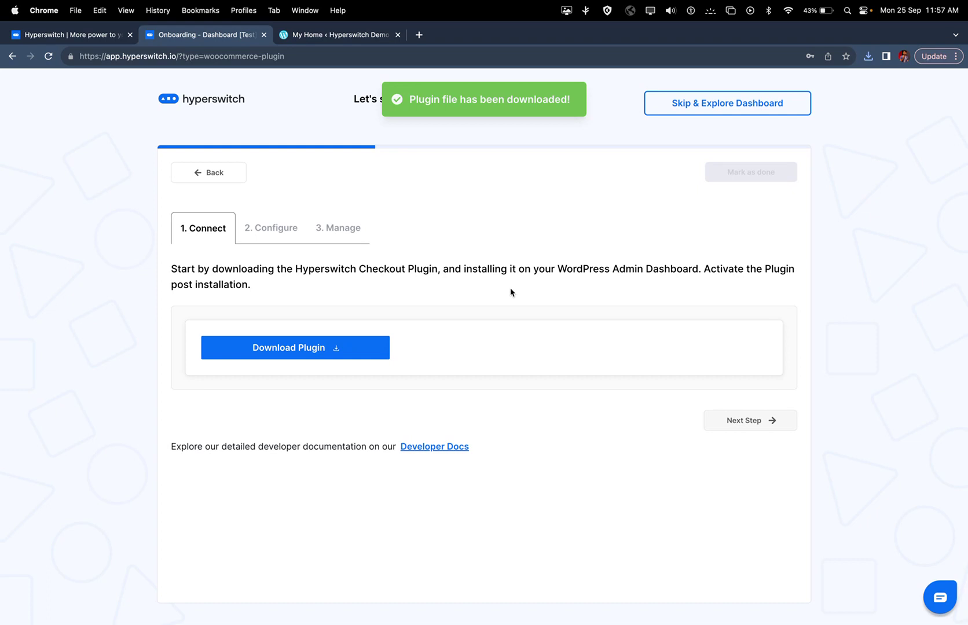
Upload hyperswitch-checkout (2).zip on the WordPress Plugins page to install the plugin.
left_click(307, 39)
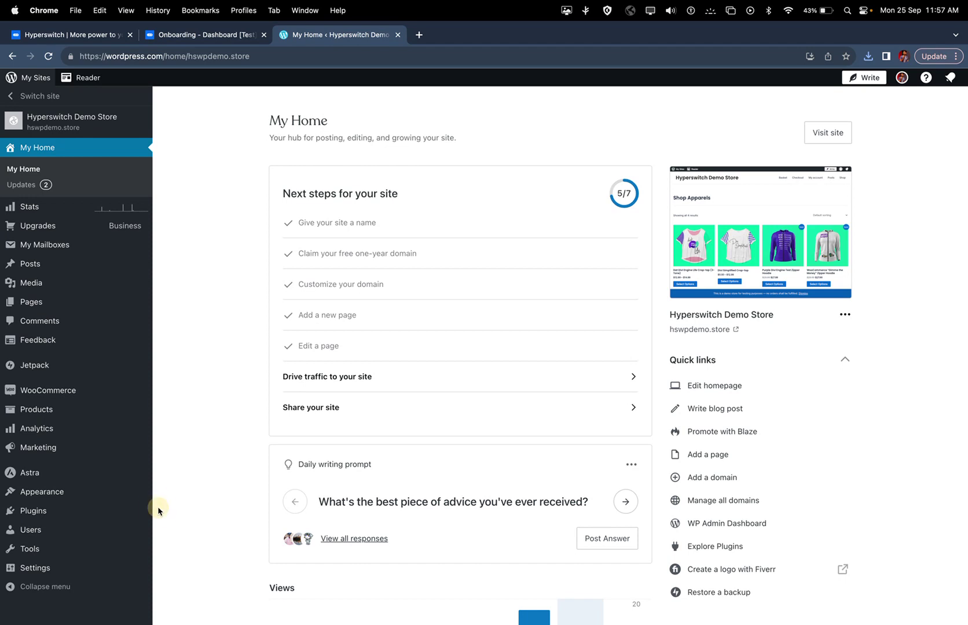
left_click(88, 516)
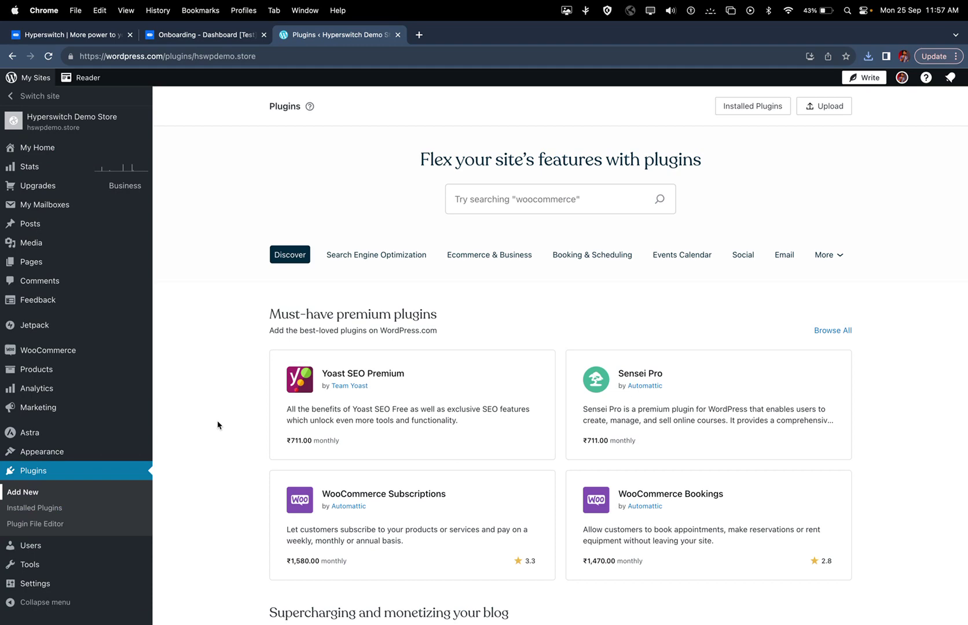
left_click(826, 107)
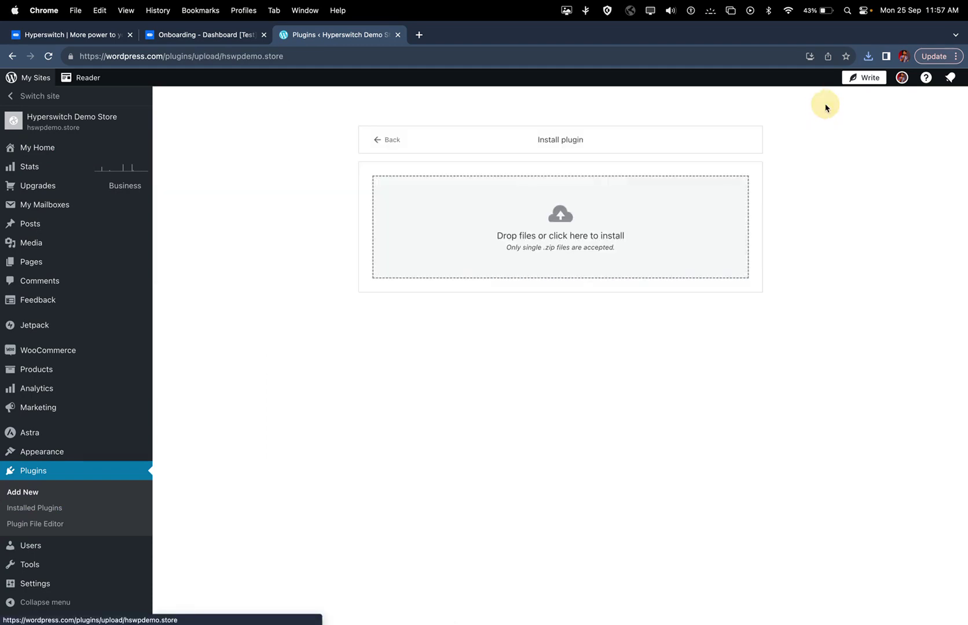
left_click(567, 212)
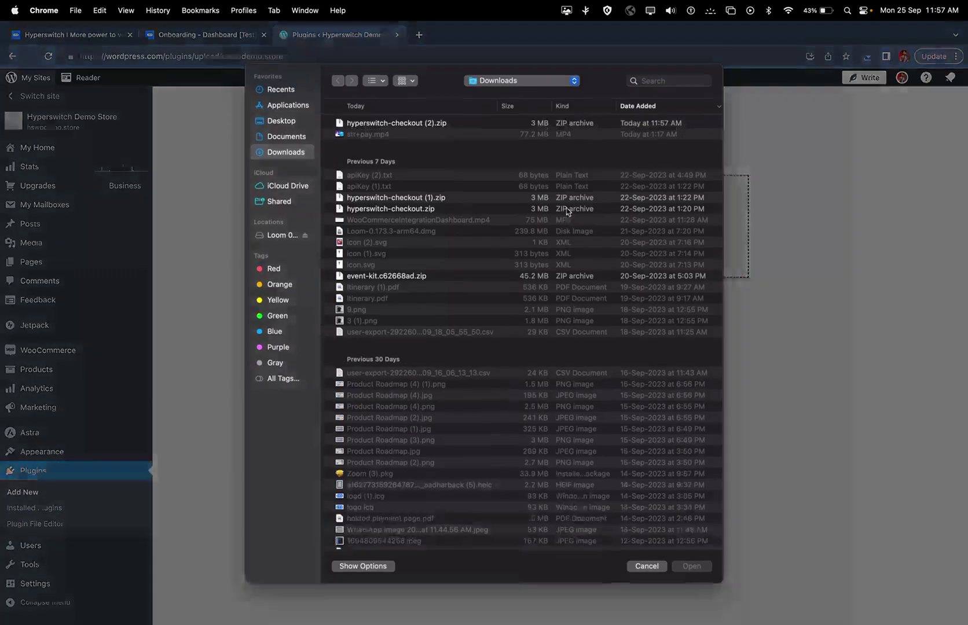
double_click(367, 124)
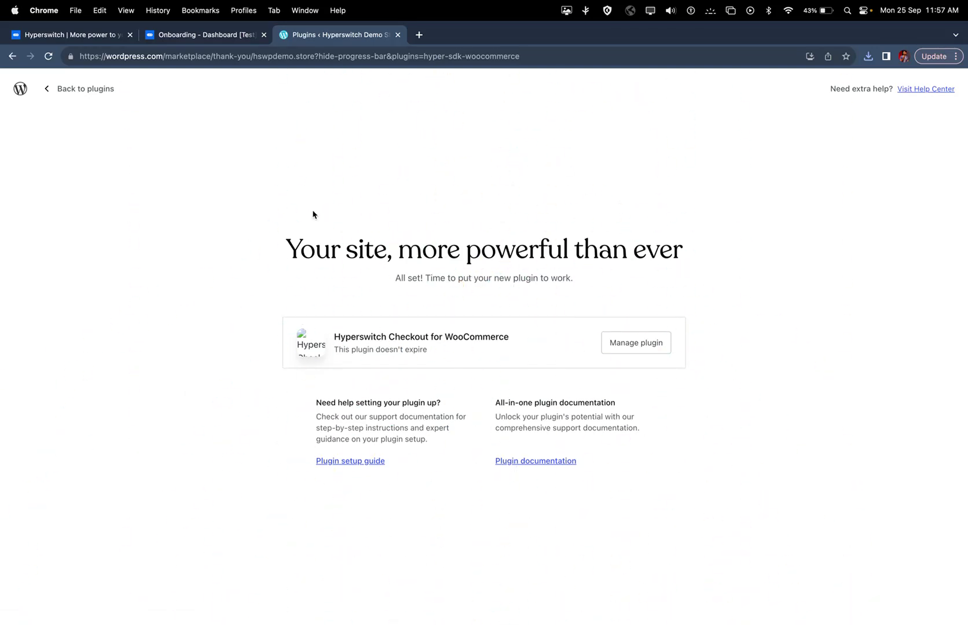
Advance the WooCommerce integration wizard to 2. Configure, then return to the WordPress site.
left_click(222, 36)
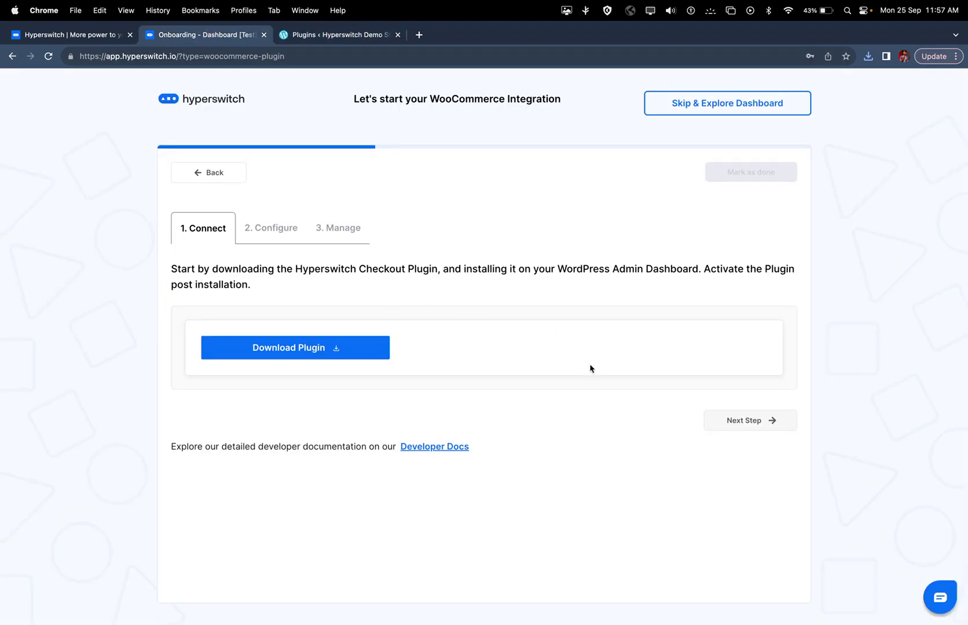
left_click(743, 429)
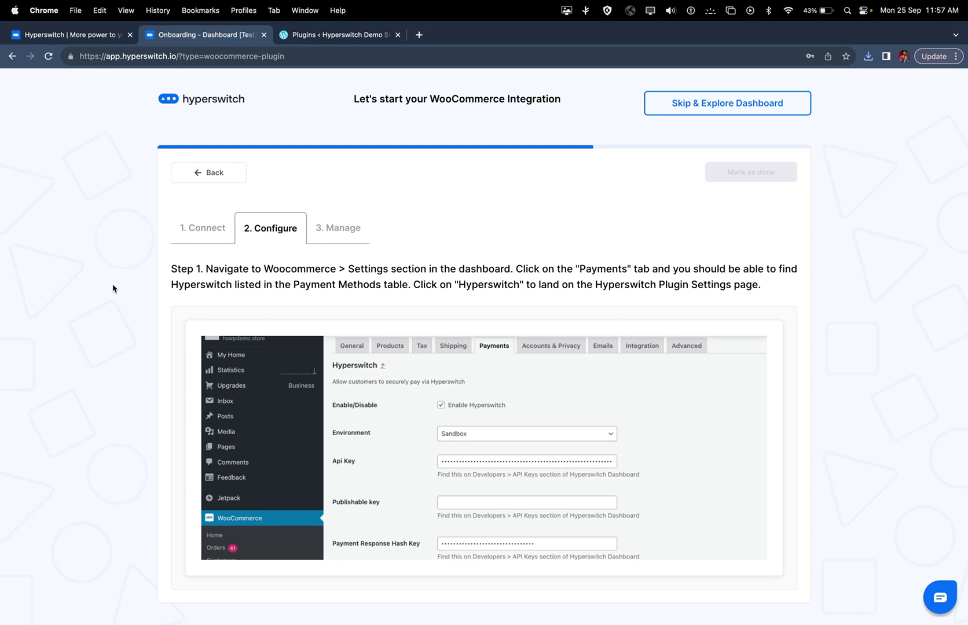
left_click(338, 35)
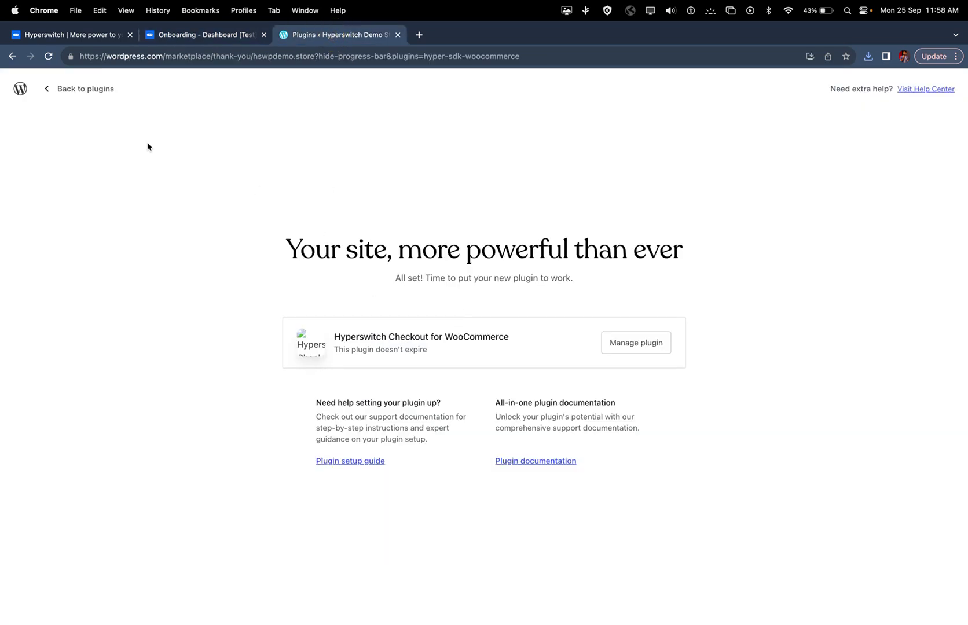
Navigate WooCommerce > Settings > Payments and open the Hyperswitch payment method's settings.
left_click(66, 89)
mouse_move(49, 350)
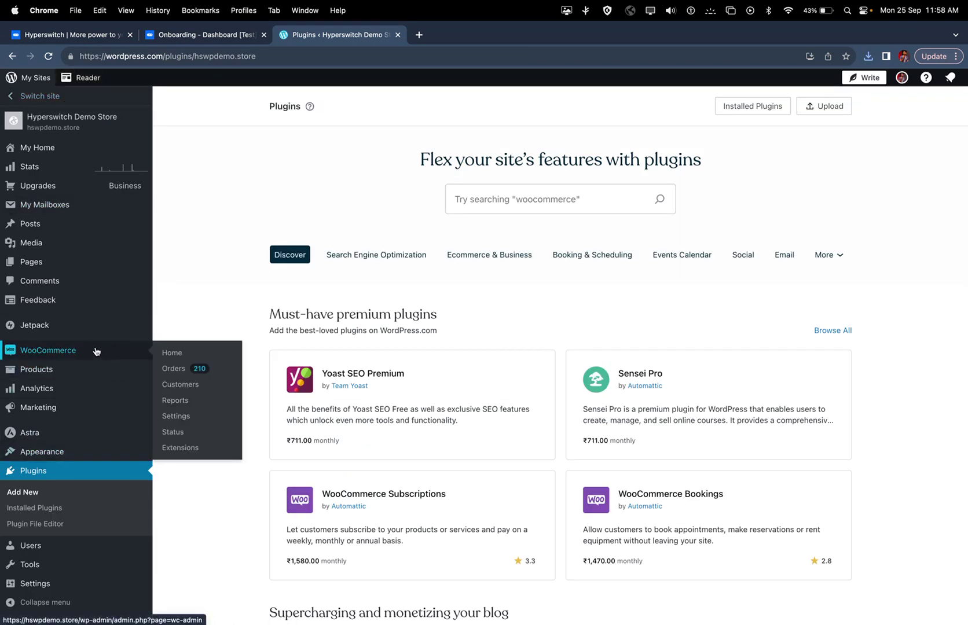
left_click(184, 421)
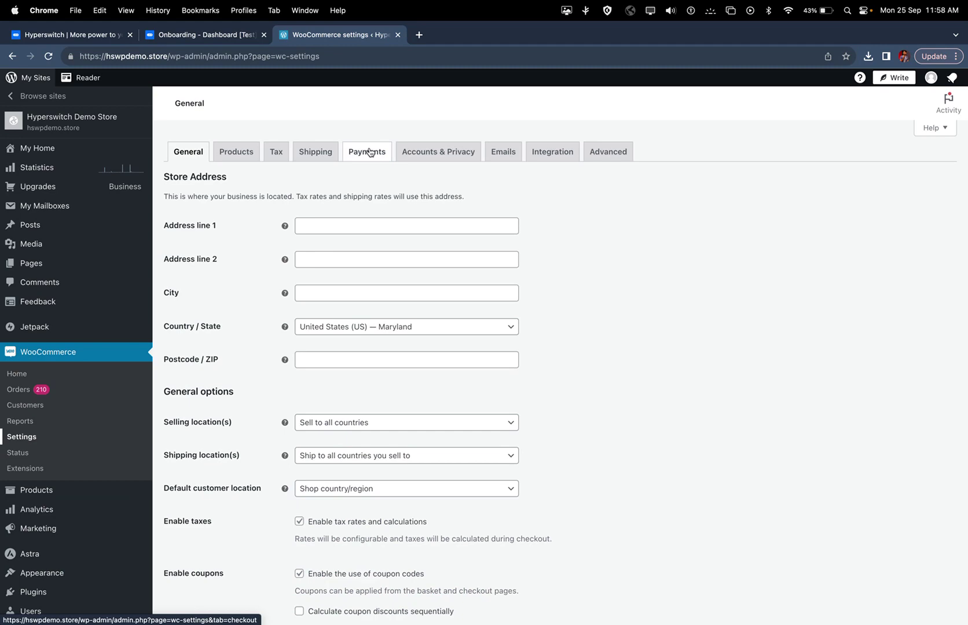
left_click(364, 154)
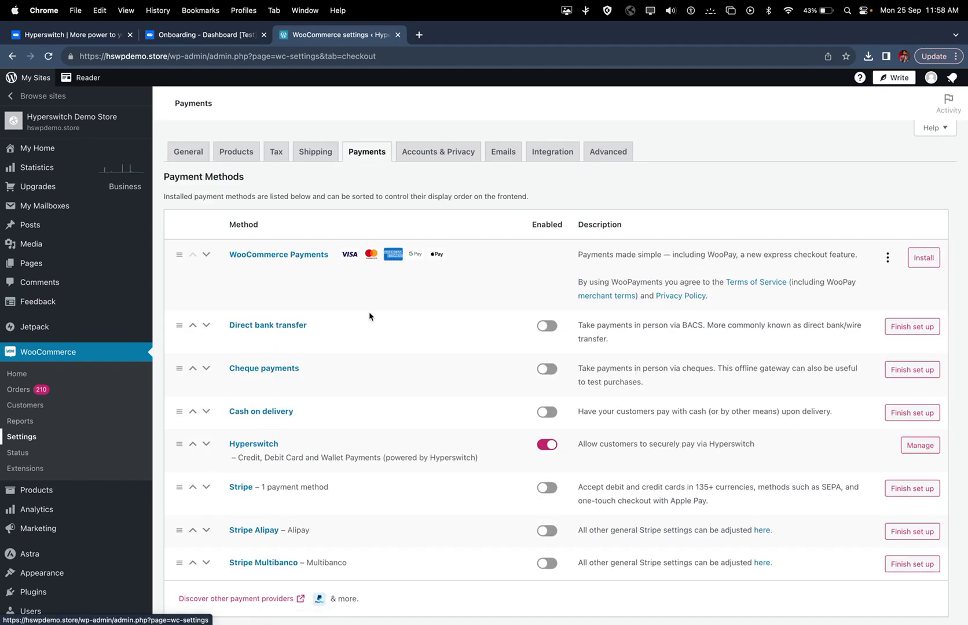
scroll(368, 316, "down", 2)
left_click(296, 361)
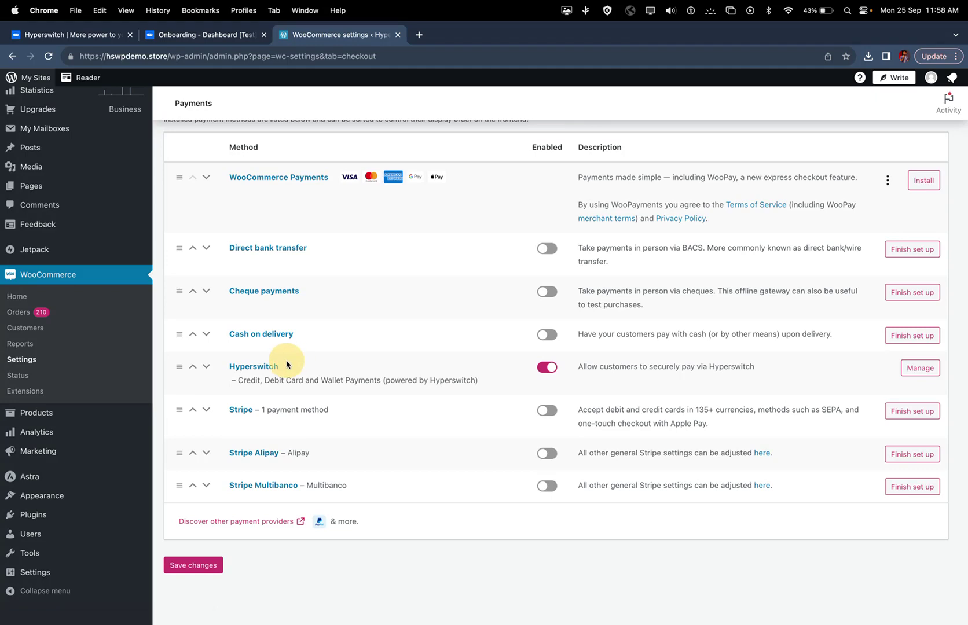
left_click(252, 369)
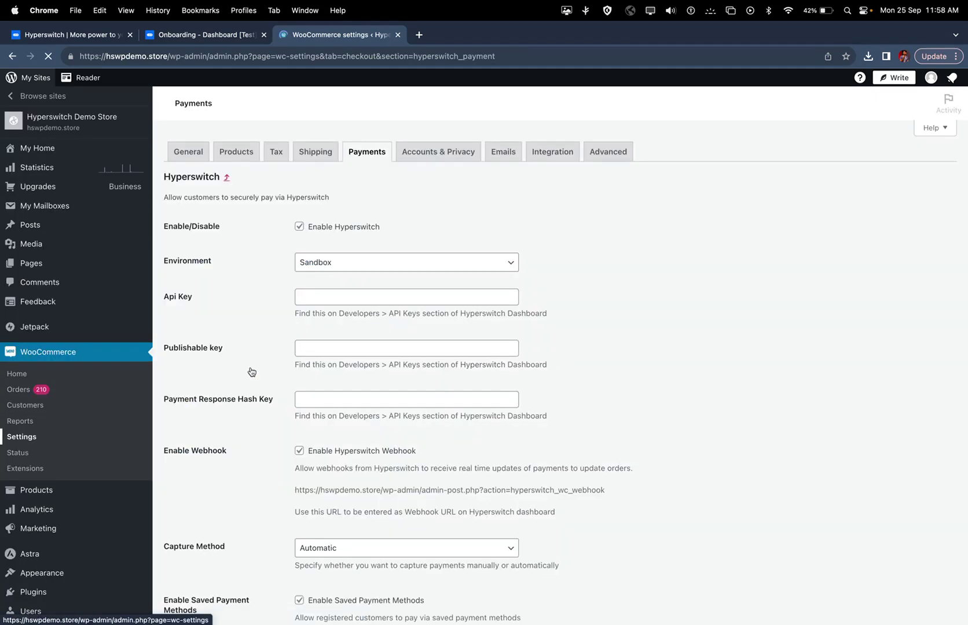
left_click(401, 212)
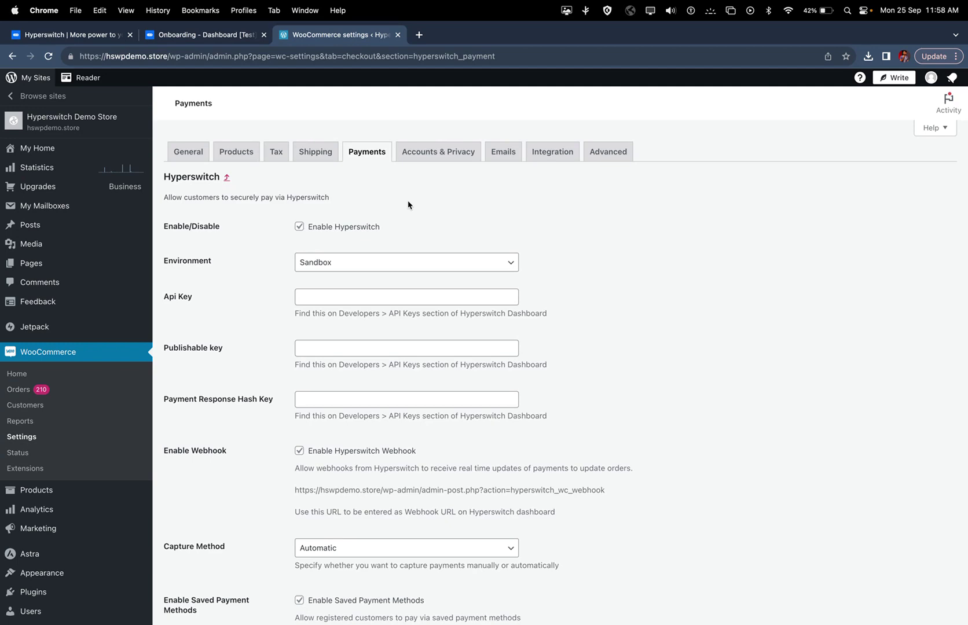
Download the test API key from onboarding and place it in the store's Api Key field.
left_click(237, 36)
scroll(350, 335, "down", 3)
scroll(350, 335, "down", 5)
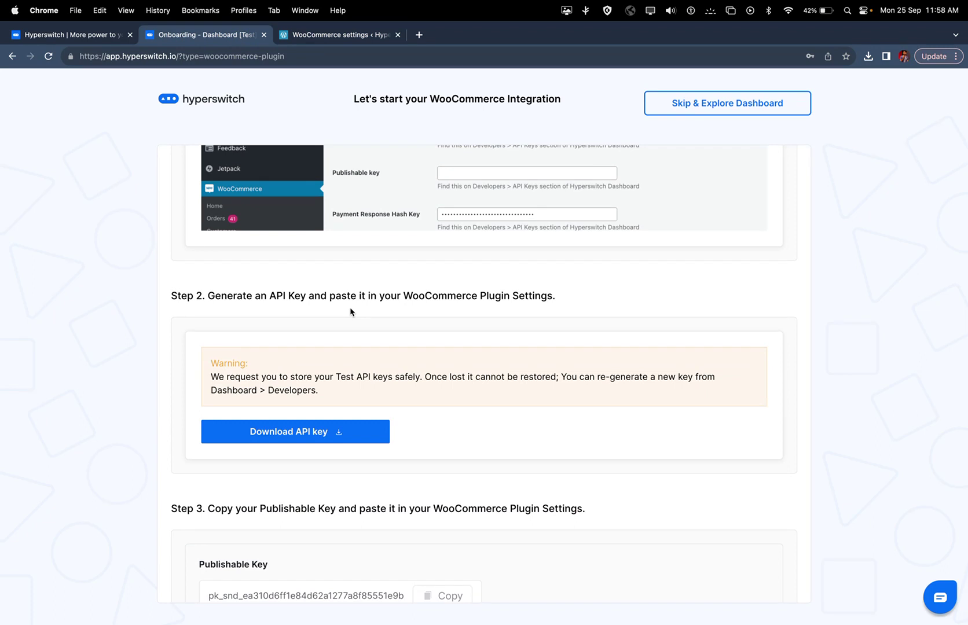
left_click(303, 430)
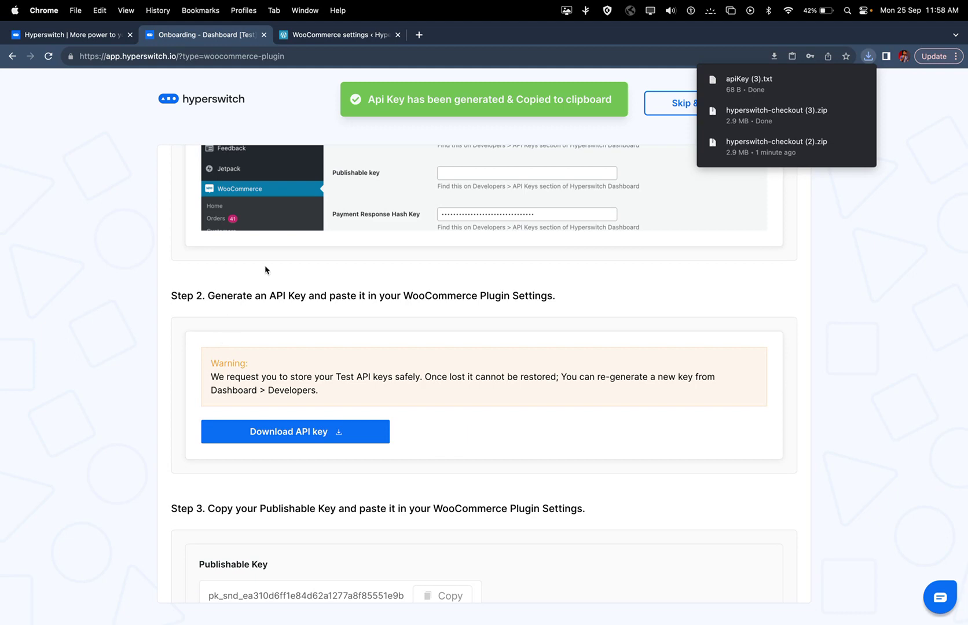
left_click(331, 37)
left_click(316, 295)
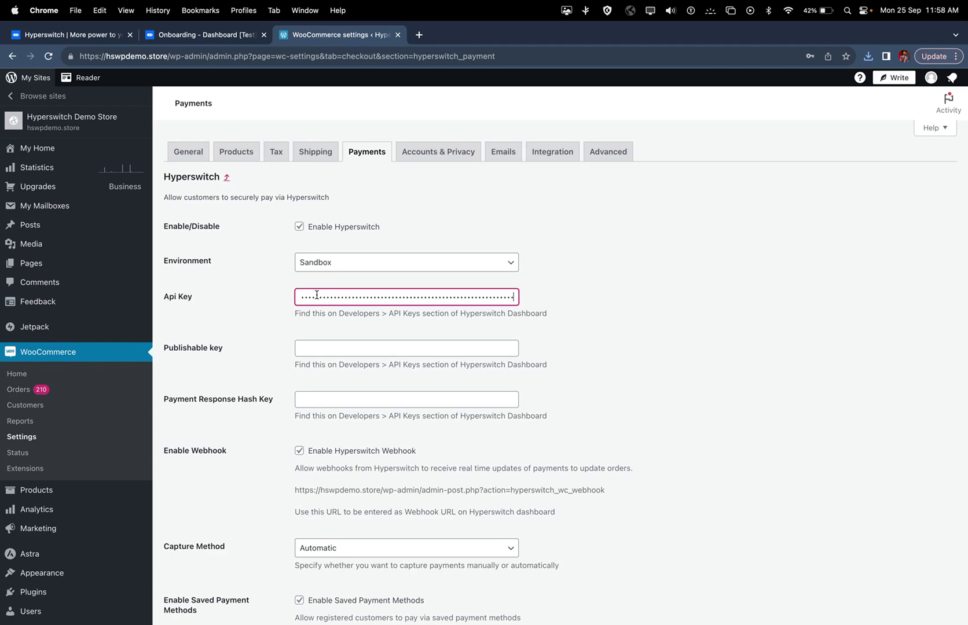
Copy the Publishable Key from Hyperswitch and paste it into the store's Publishable key field.
left_click(227, 36)
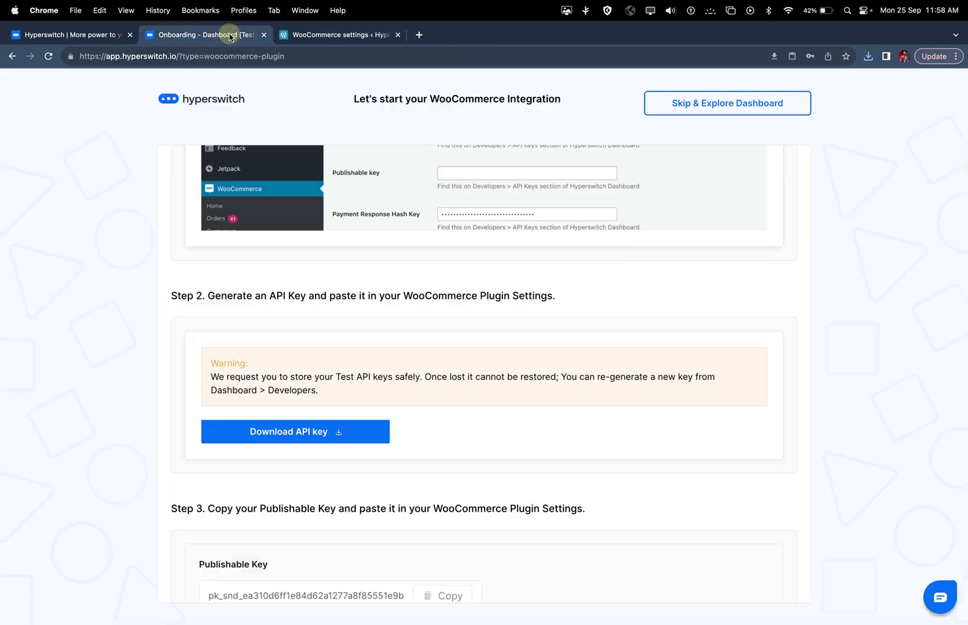
scroll(207, 419, "down", 4)
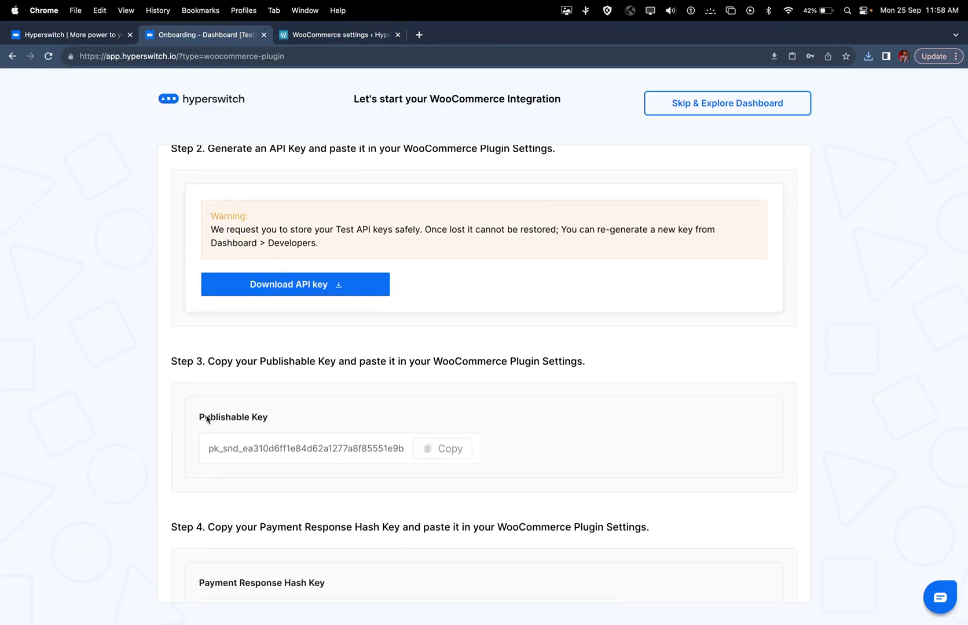
left_click(446, 455)
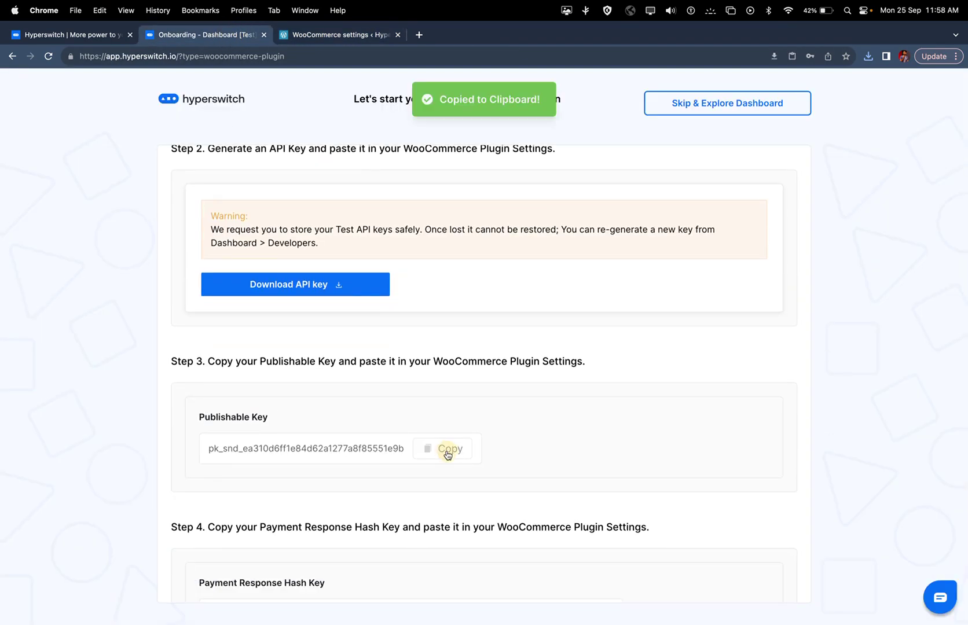
left_click(366, 43)
left_click(329, 347)
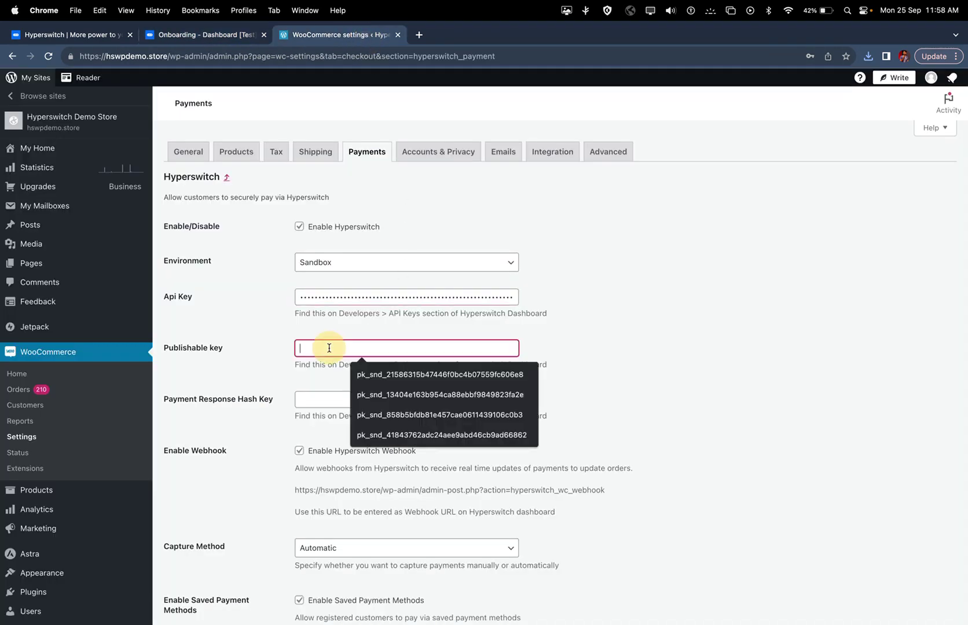
key("super+v")
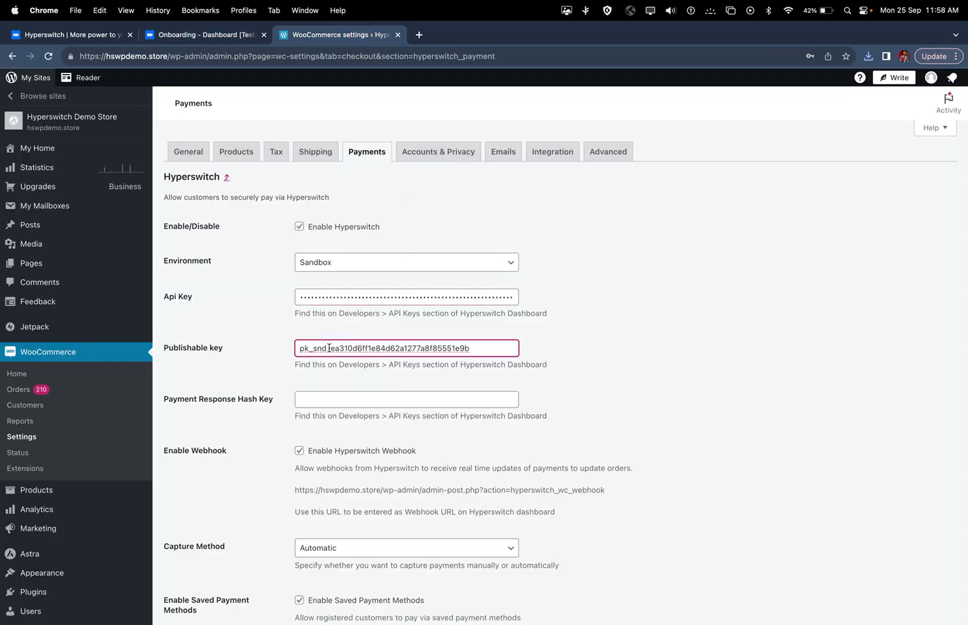
Copy the hash key from Hyperswitch and paste it into the Payment Response Hash Key field.
left_click(224, 33)
scroll(224, 244, "down", 3)
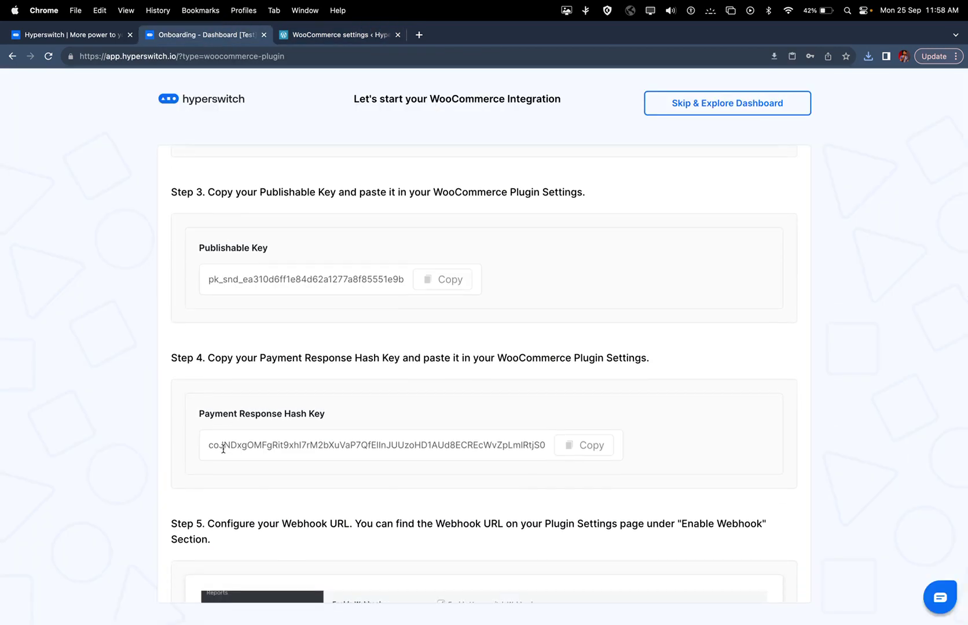
left_click(593, 444)
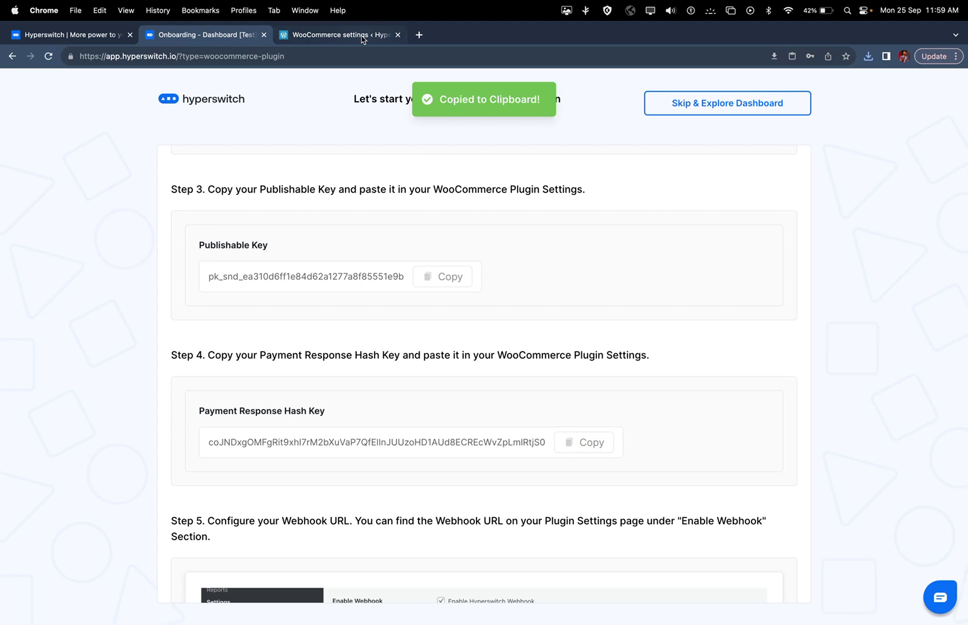
left_click(338, 35)
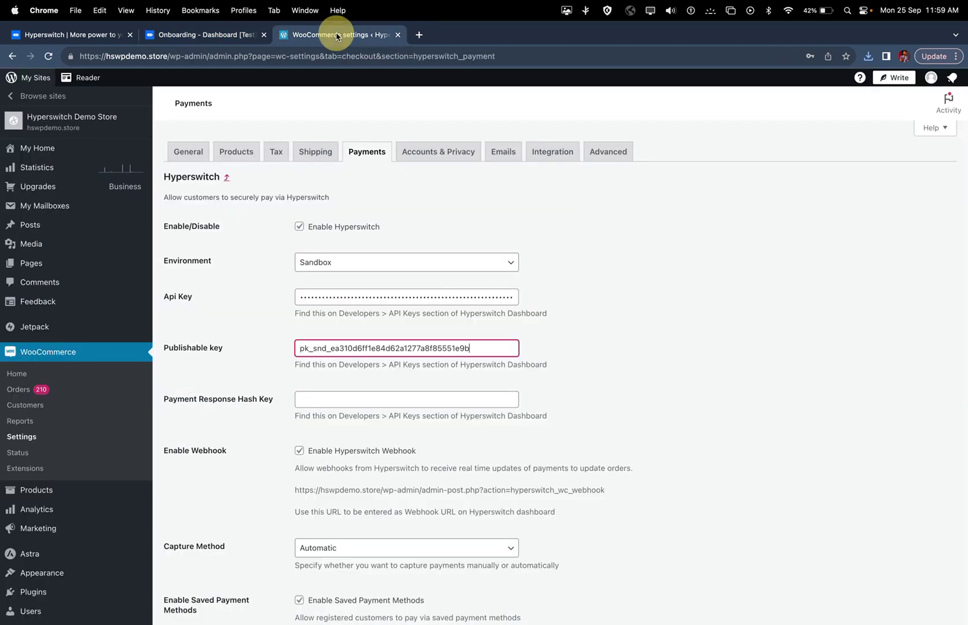
left_click(319, 401)
key("super+v")
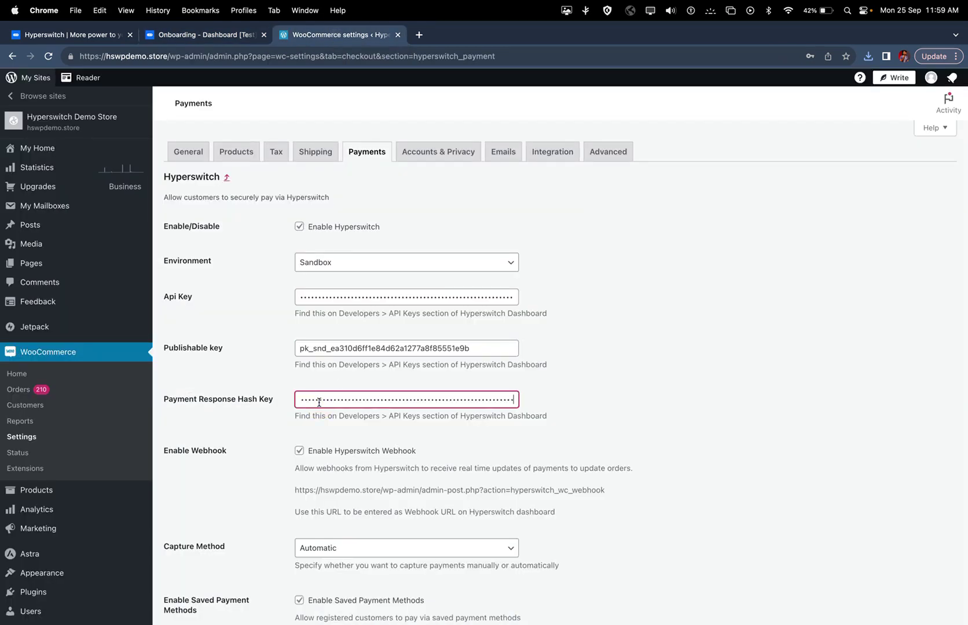
scroll(256, 382, "down", 2)
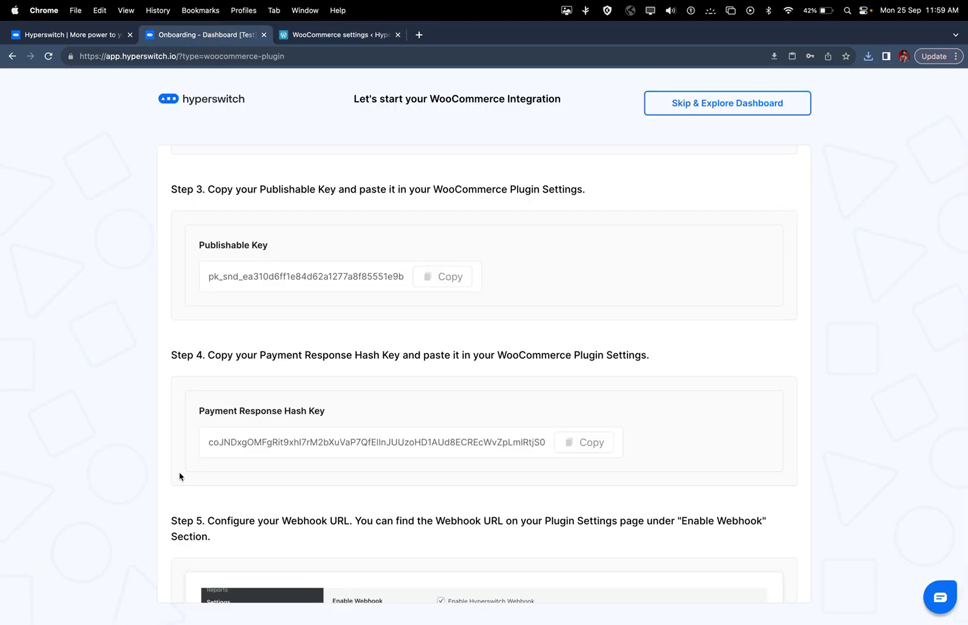
scroll(179, 475, "down", 3)
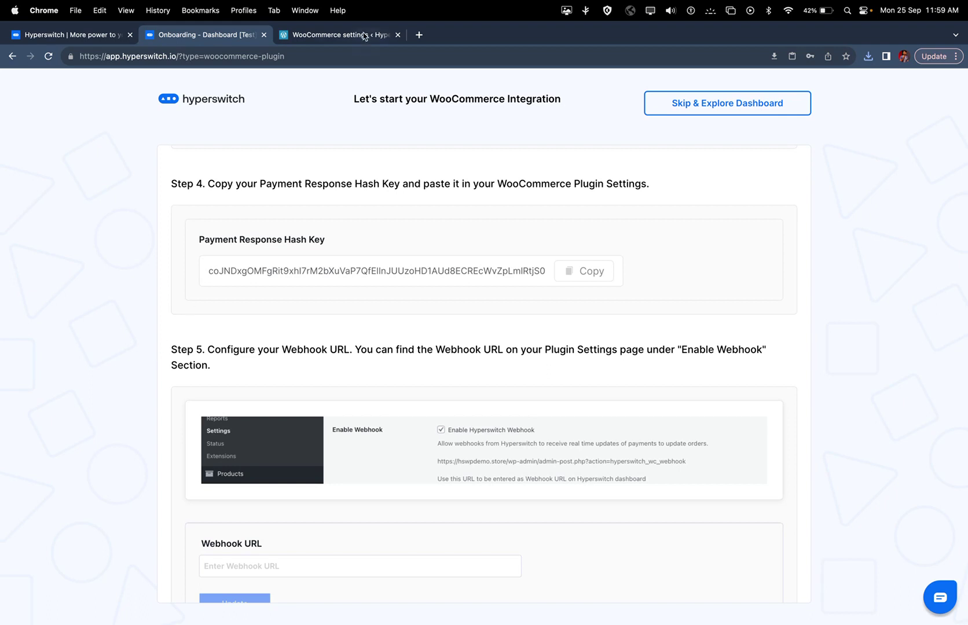
Copy the store's webhook URL from the WooCommerce Hyperswitch settings.
left_click(335, 35)
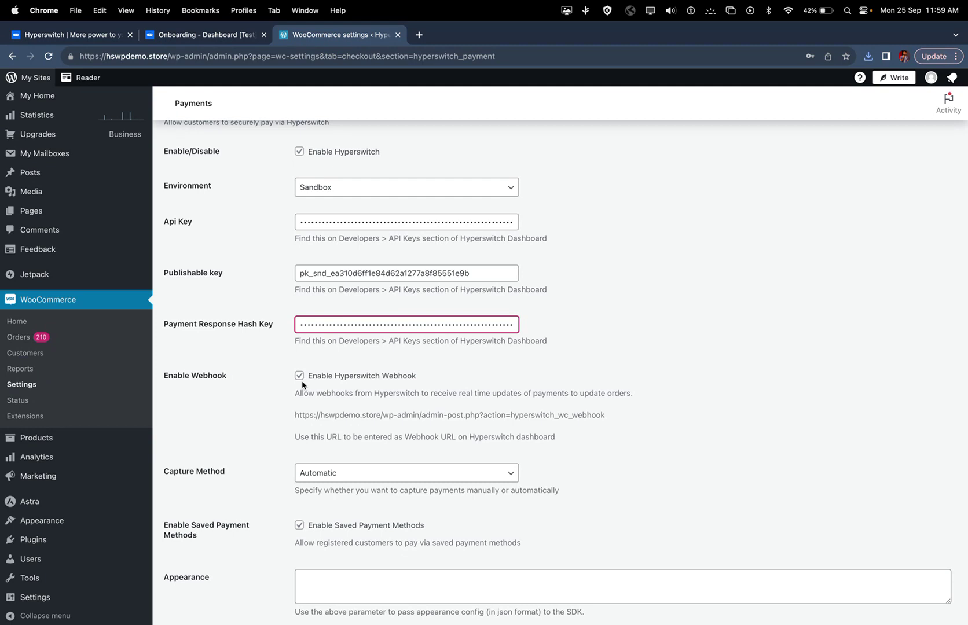
left_click_drag(295, 414, 565, 411)
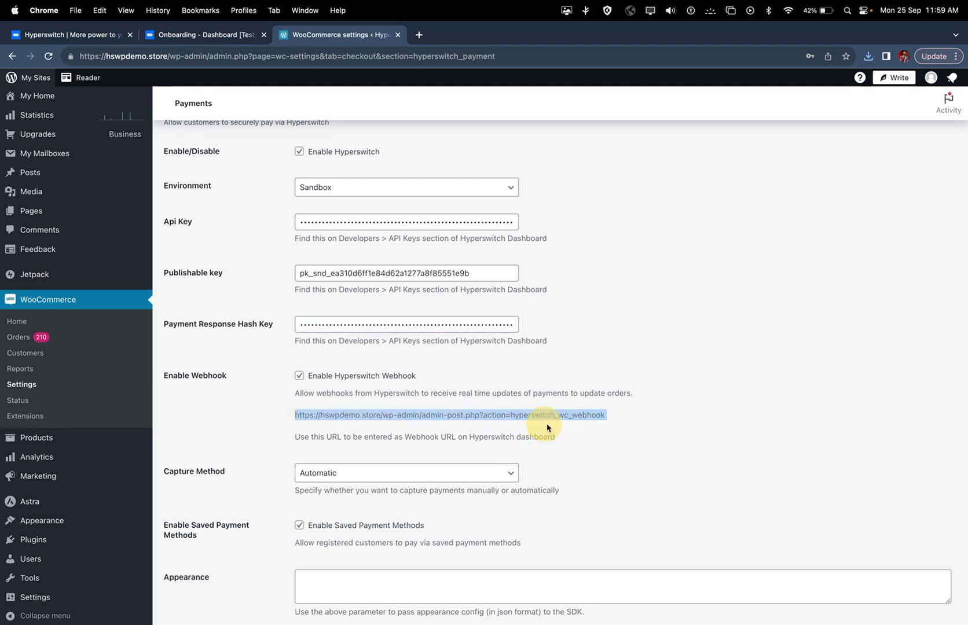
right_click(564, 417)
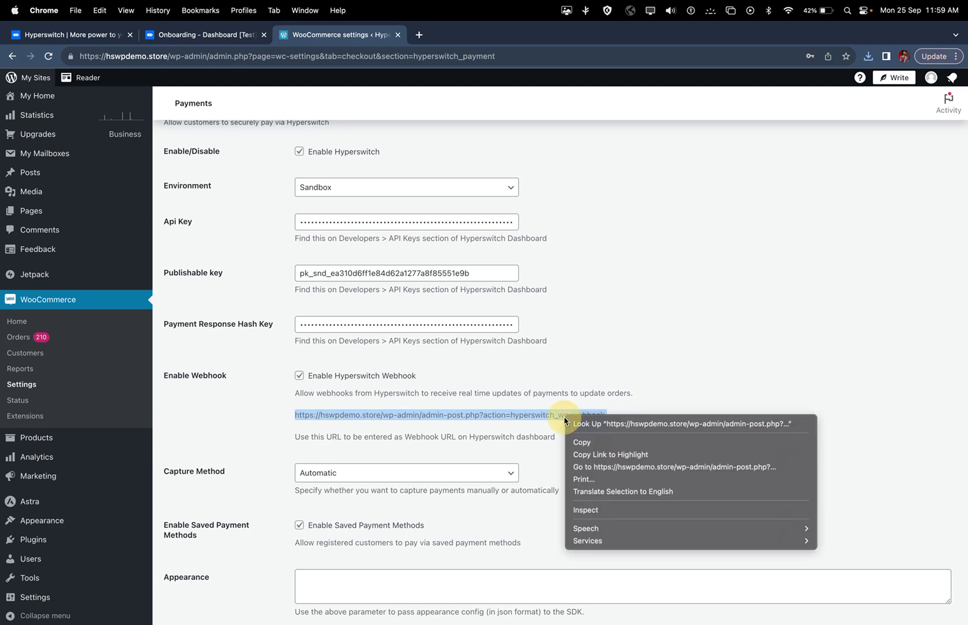
left_click(594, 442)
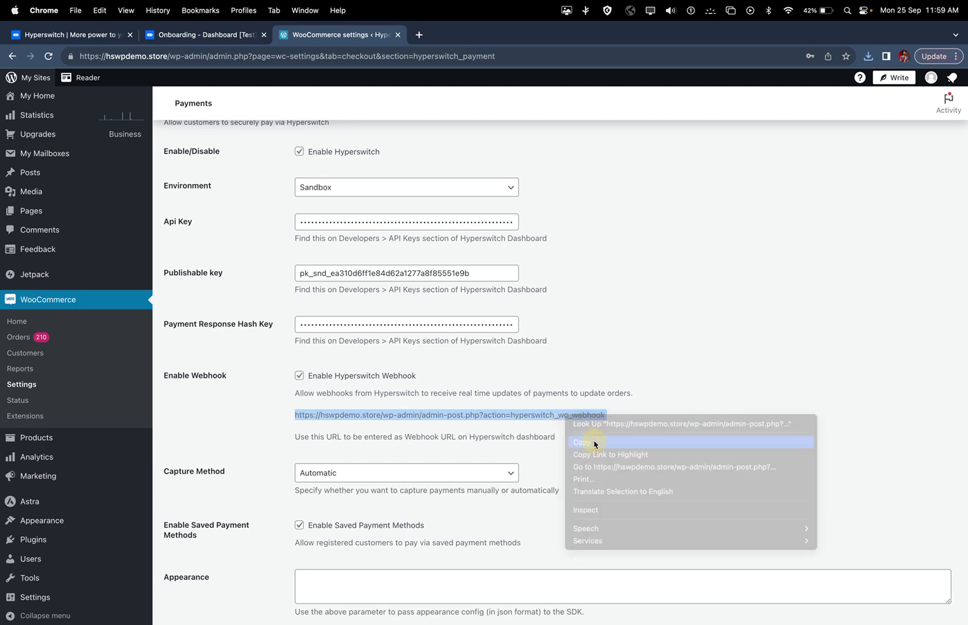
Paste the webhook URL into Hyperswitch's Webhook URL field and update it.
left_click(226, 42)
scroll(227, 412, "down", 3)
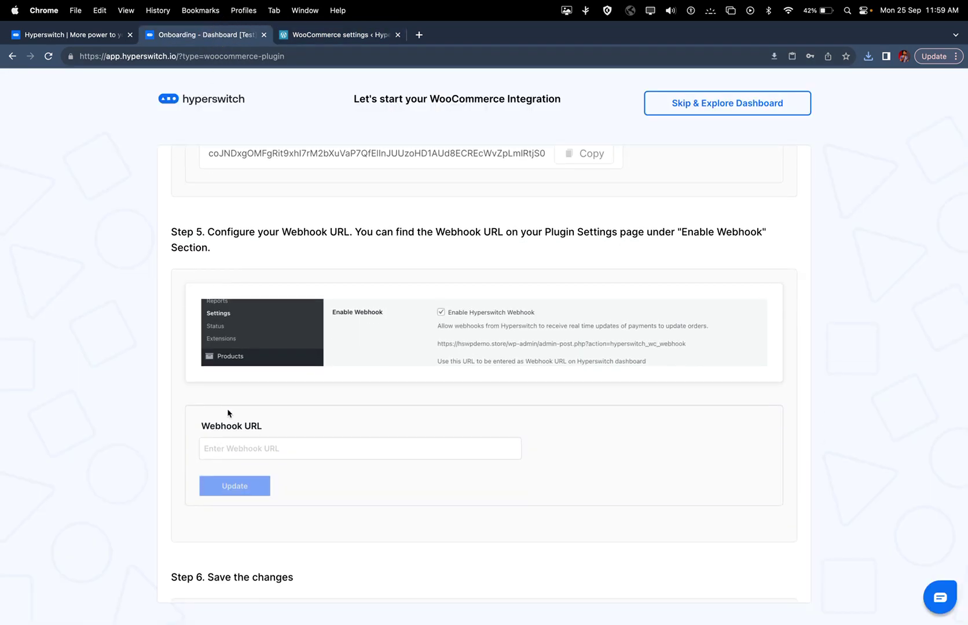
scroll(254, 415, "down", 1)
left_click(245, 408)
key("cmd+v")
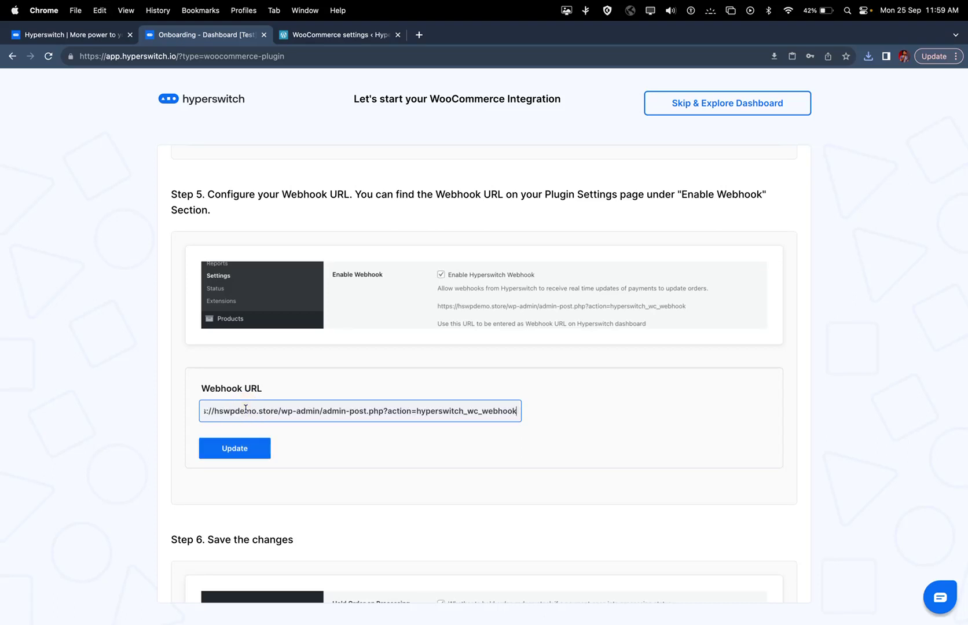
left_click(218, 449)
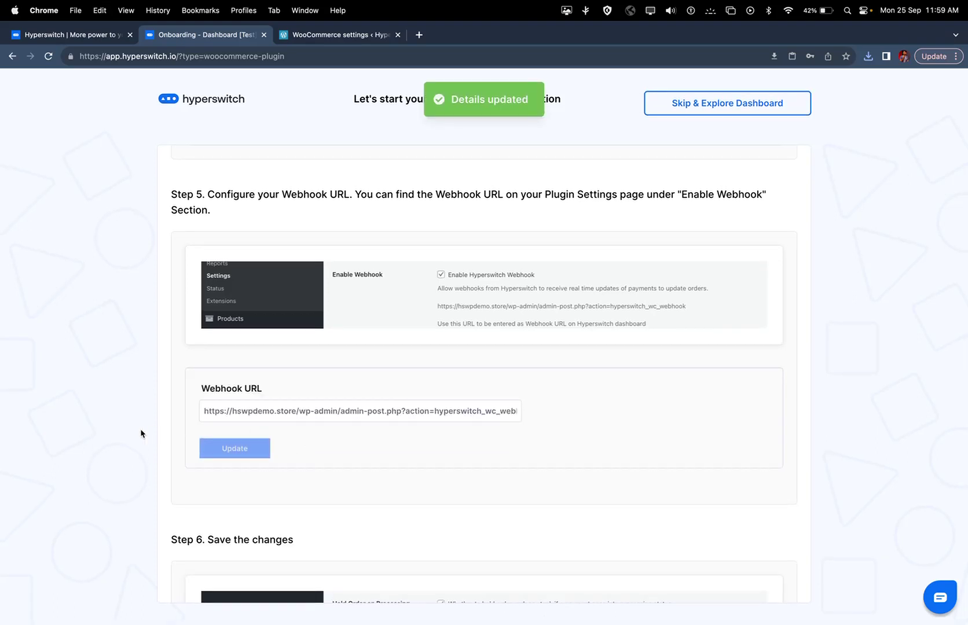
scroll(334, 465, "down", 2)
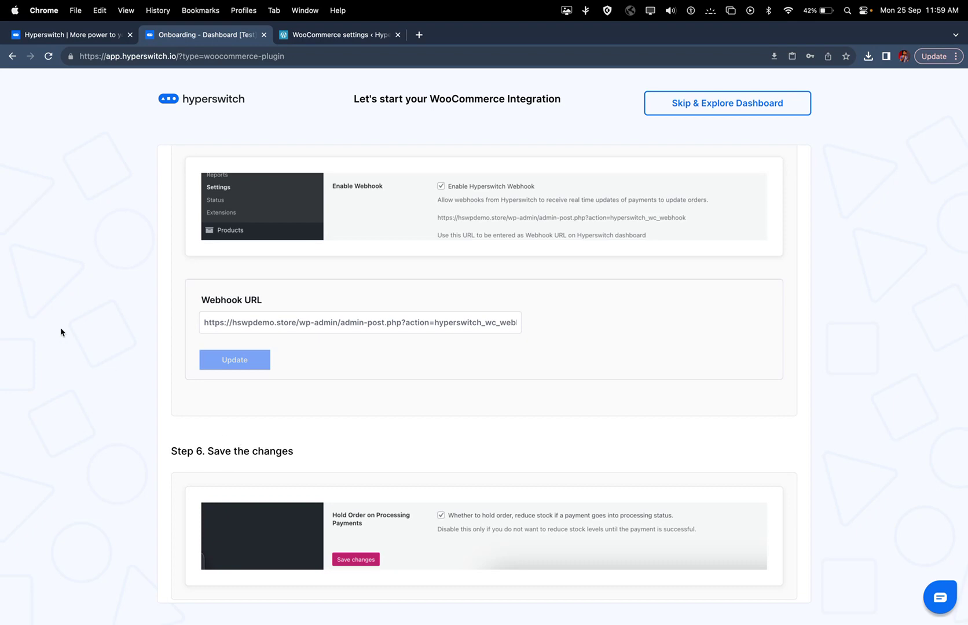
Save the Hyperswitch payment settings in WooCommerce, then advance onboarding to the integration congratulations.
left_click(327, 37)
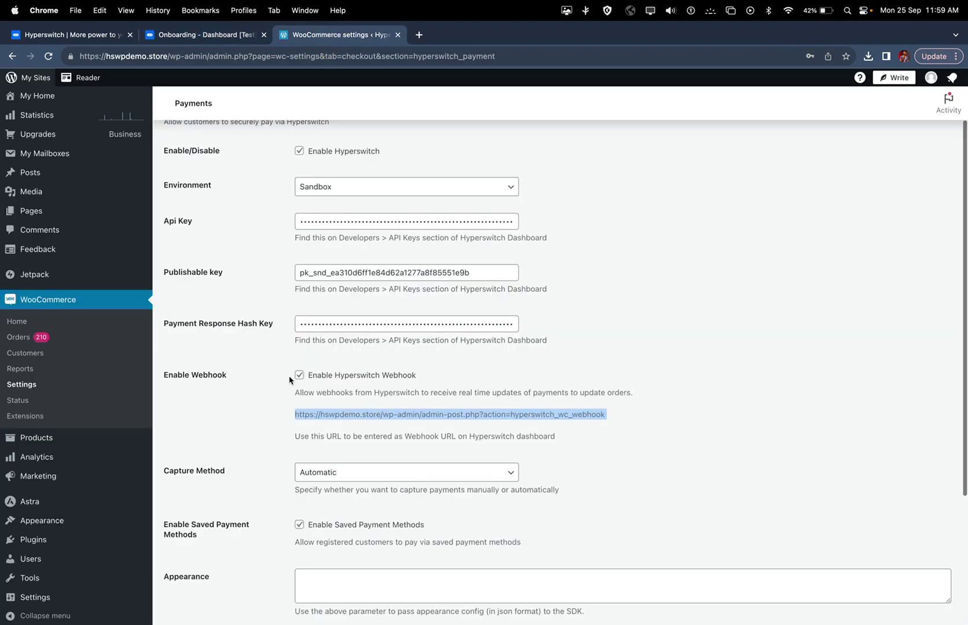
scroll(292, 379, "down", 4)
left_click(183, 574)
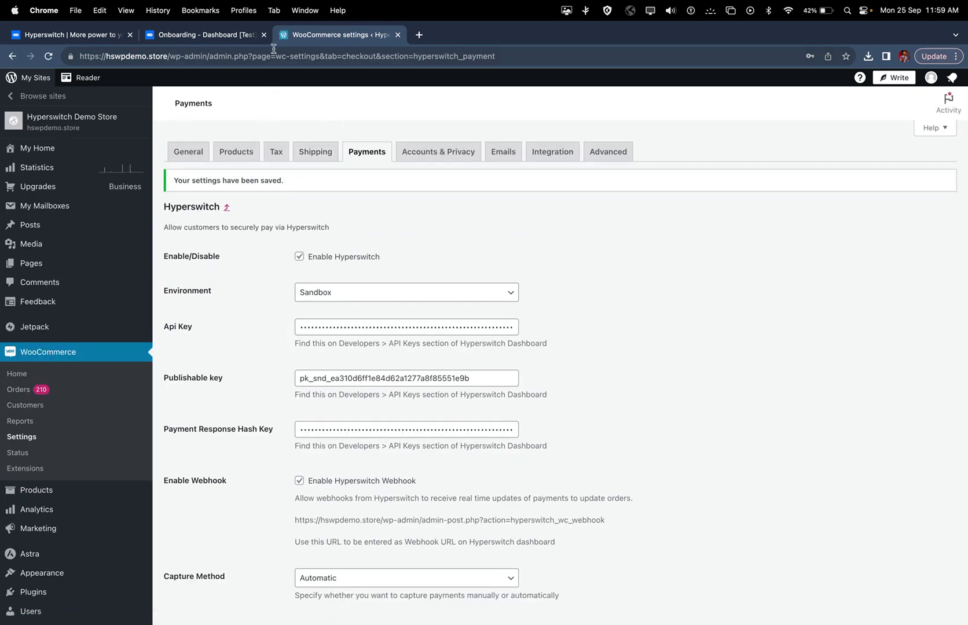
left_click(219, 36)
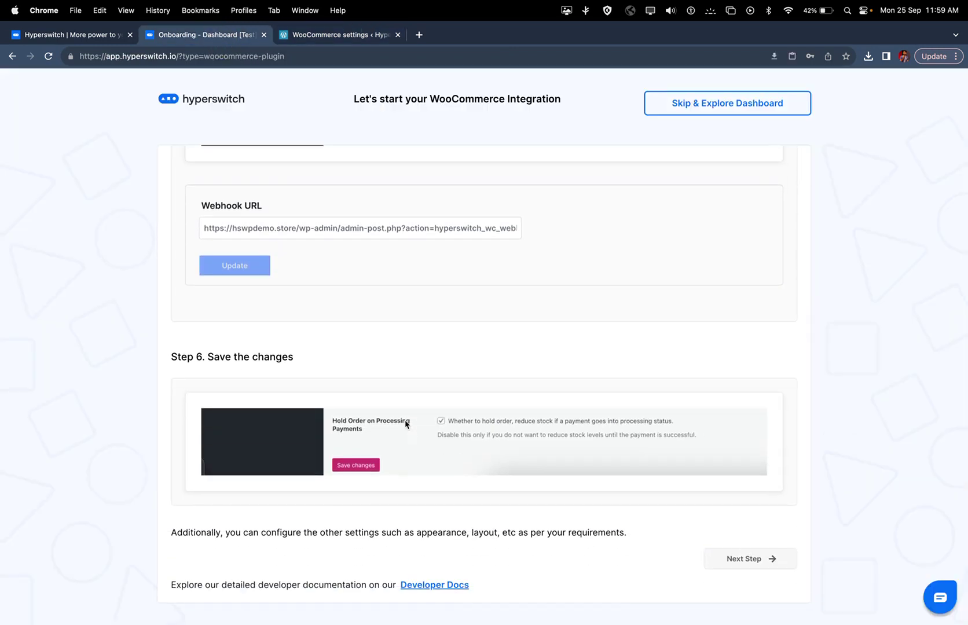
left_click(749, 563)
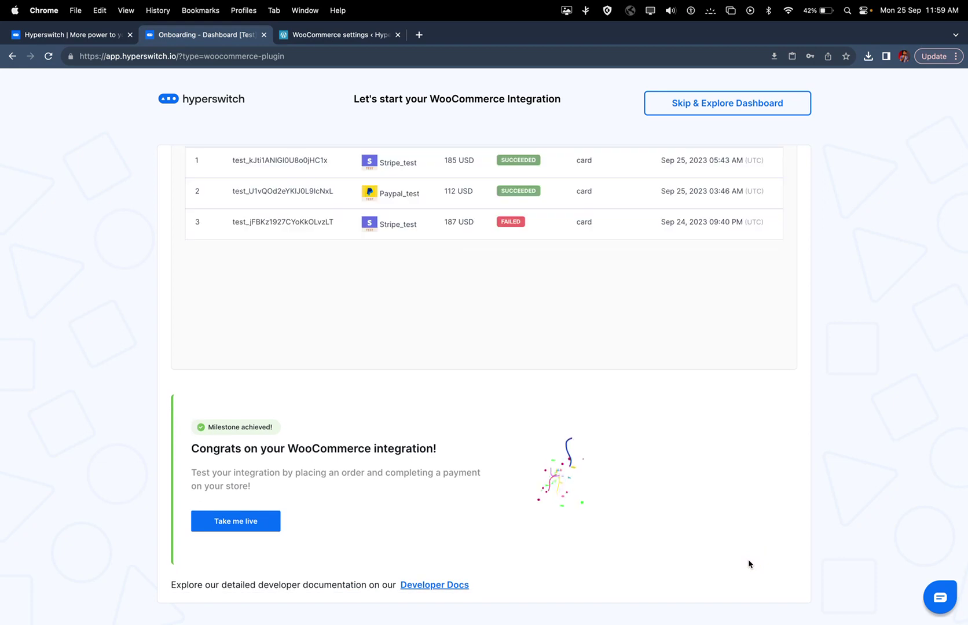